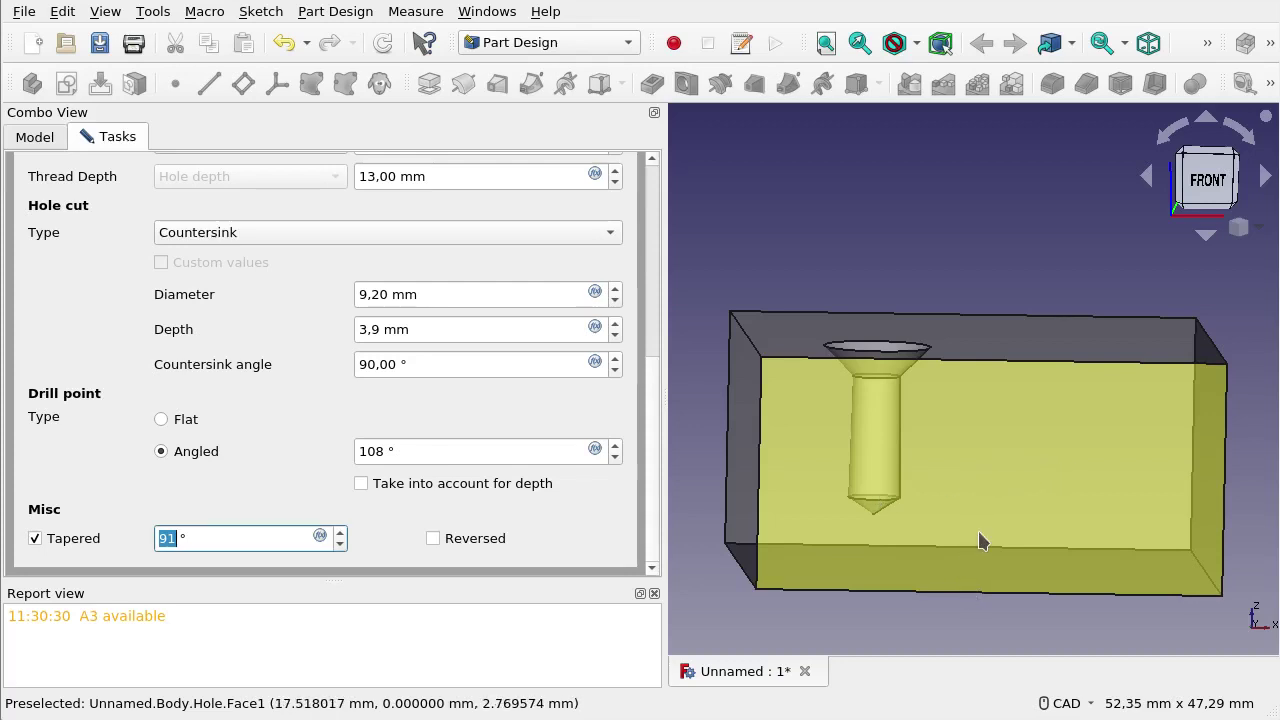
# Step: Lower the hole's taper angle from 91° to 90° and orbit the block to inspect the bore
pyautogui.click(230, 535)
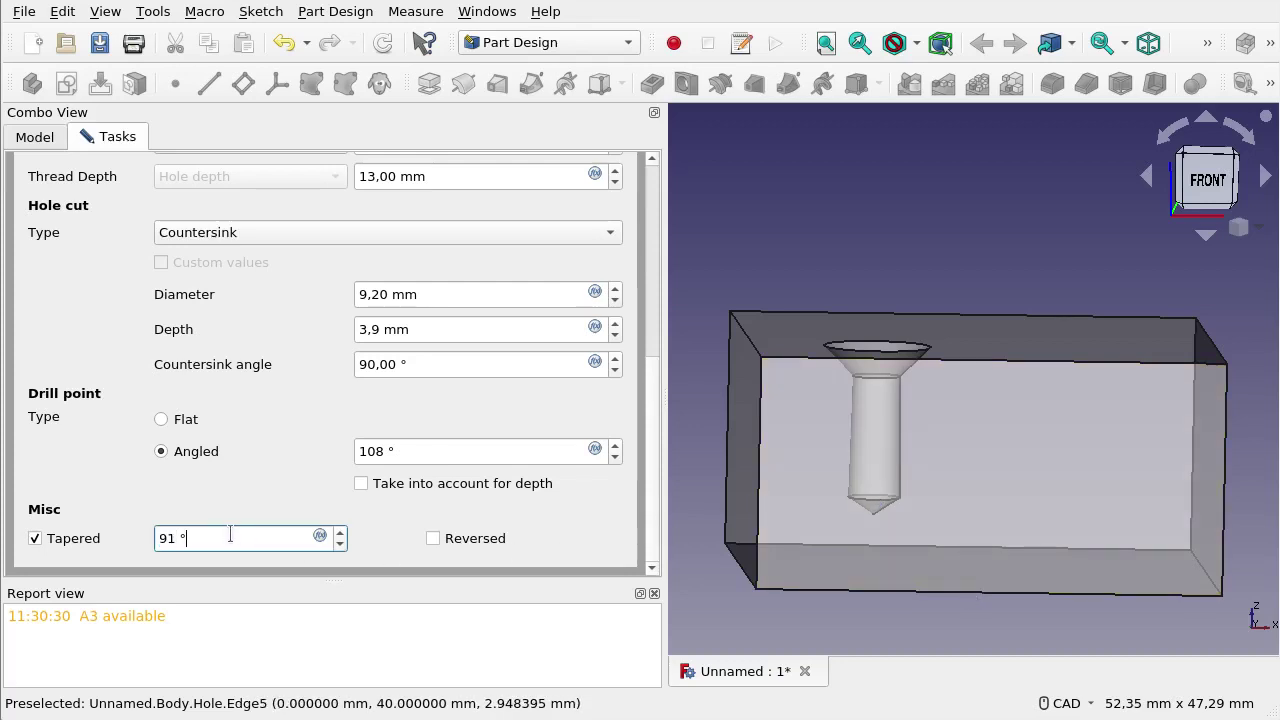
pyautogui.scroll(-1, 230, 535)
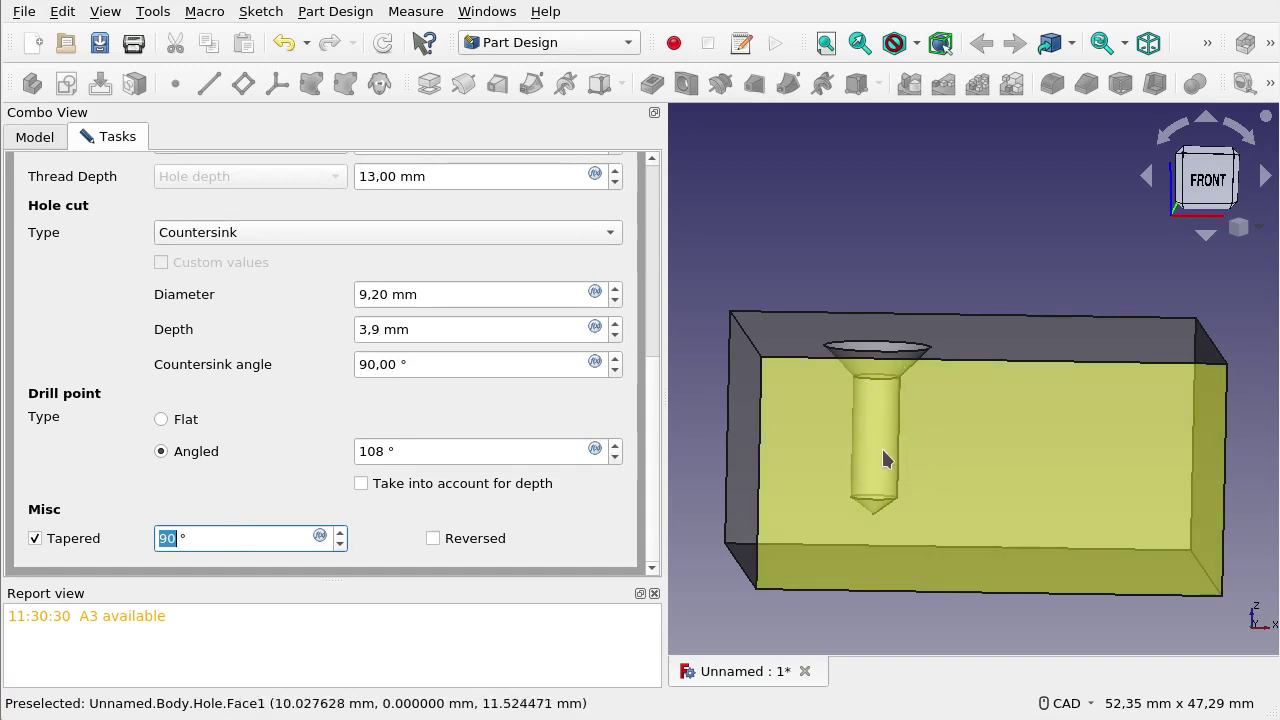
pyautogui.moveTo(980, 358)
pyautogui.mouseDown(button='middle')
pyautogui.moveTo(954, 332)
pyautogui.moveTo(966, 366)
pyautogui.mouseUp(button='middle')
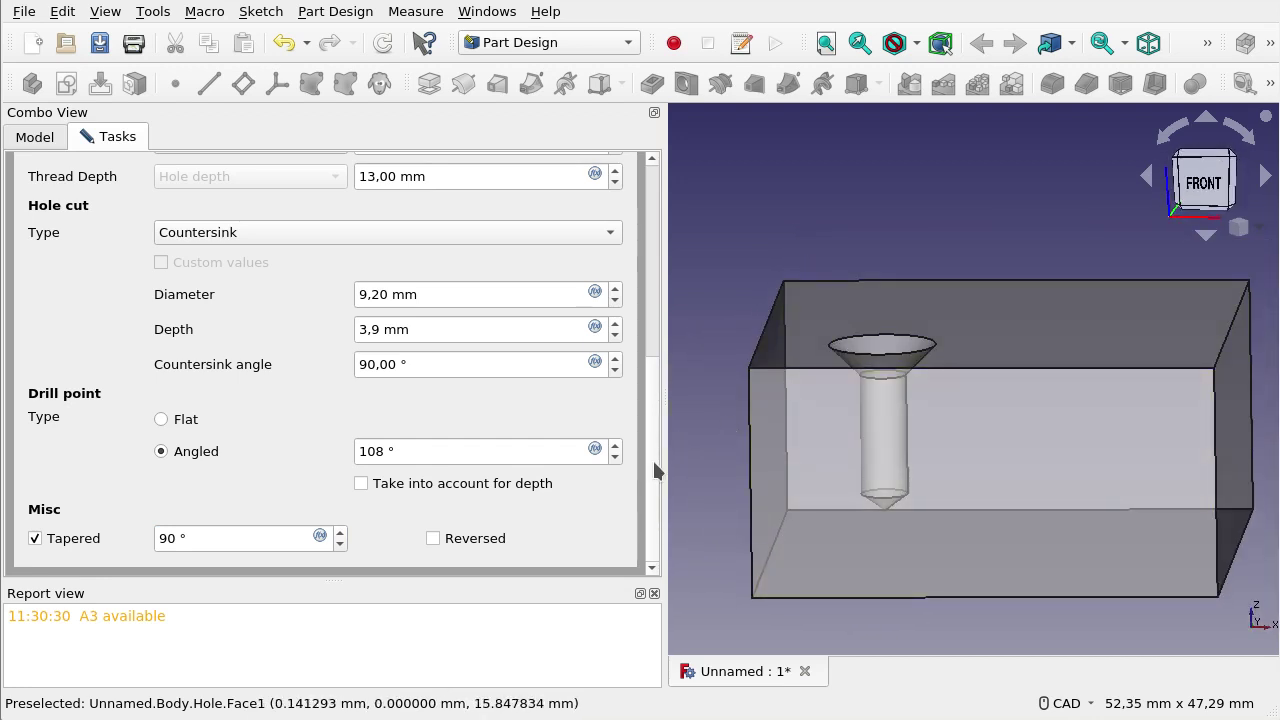
pyautogui.moveTo(655, 470); pyautogui.dragTo(690, 263)
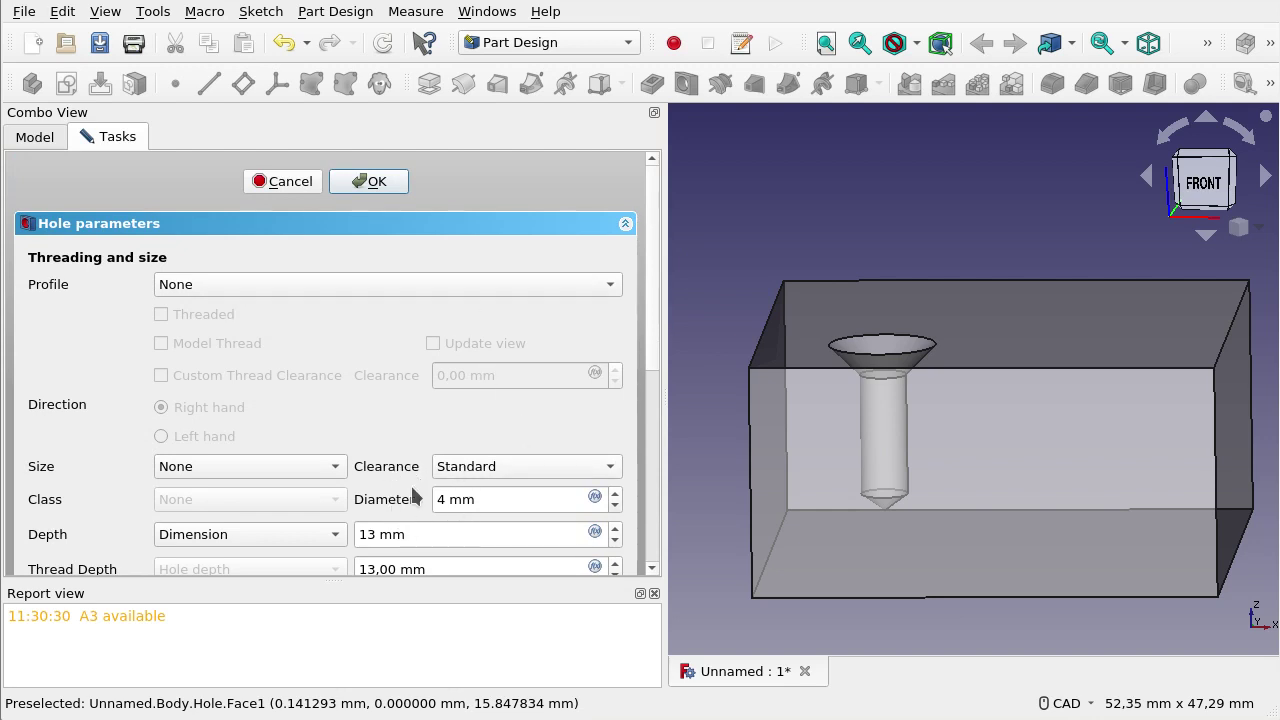
# Step: Leave the hole size unchanged and bring up the Profile list of available thread profiles
pyautogui.scroll(-1, 649, 355)
pyautogui.moveTo(649, 355); pyautogui.dragTo(654, 384)
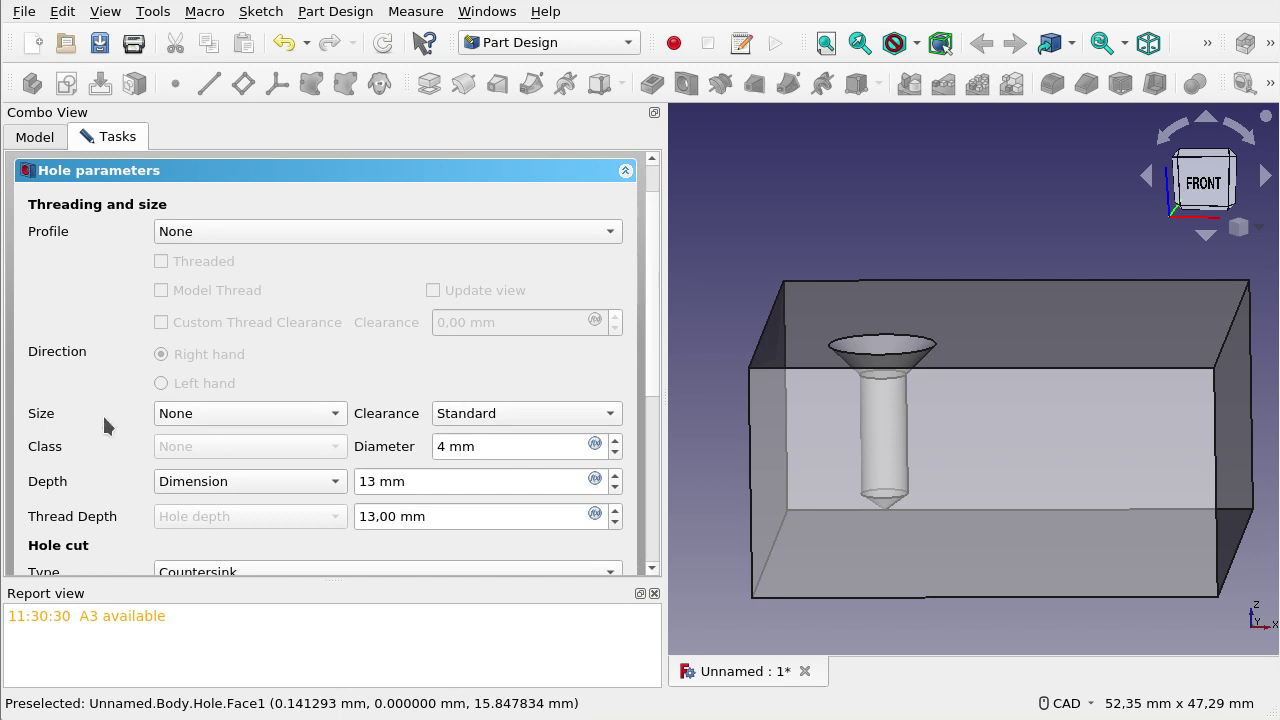
pyautogui.click(217, 419)
pyautogui.click(218, 419)
pyautogui.click(291, 241)
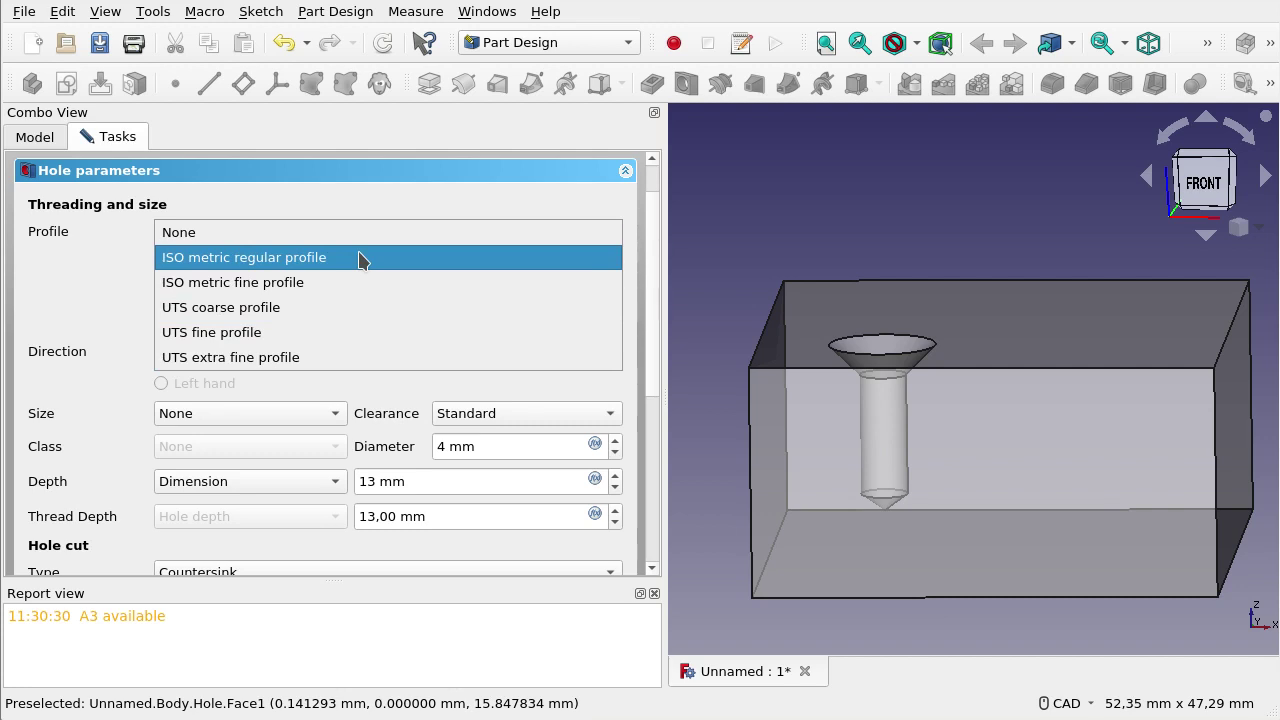
# Step: Choose the ISO metric regular profile and set the hole size to M7
pyautogui.click(362, 260)
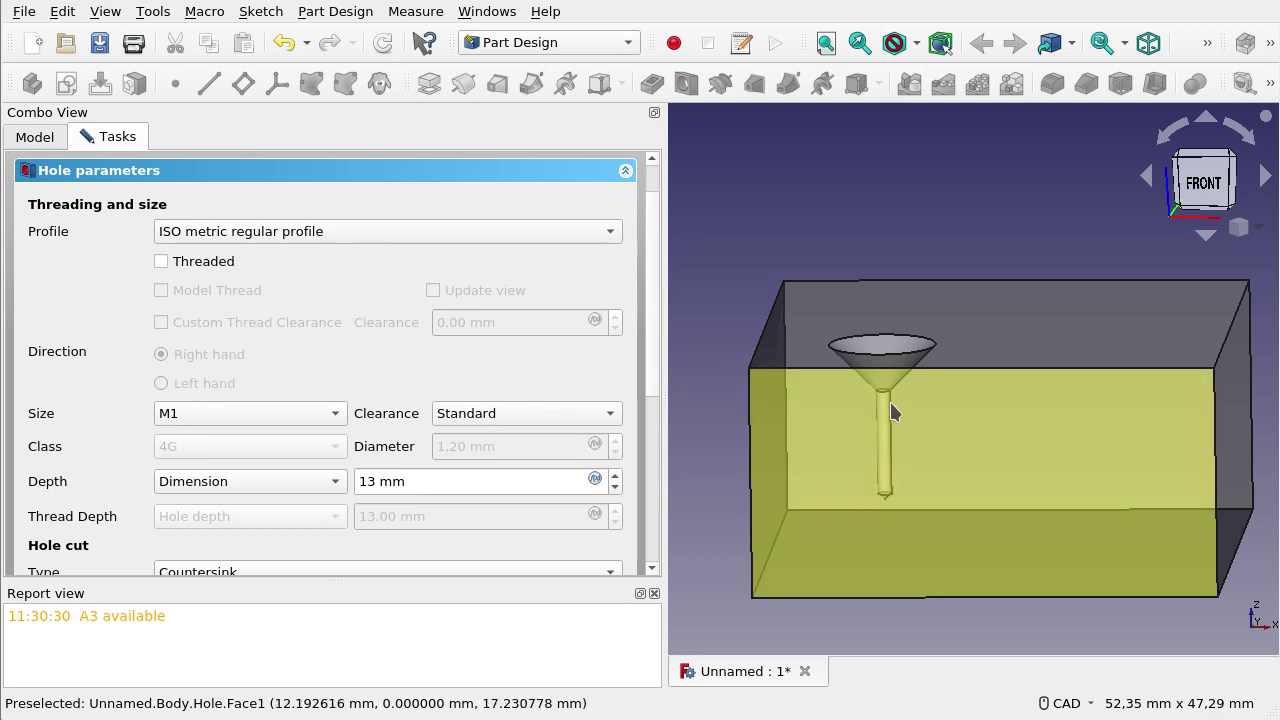
pyautogui.click(256, 421)
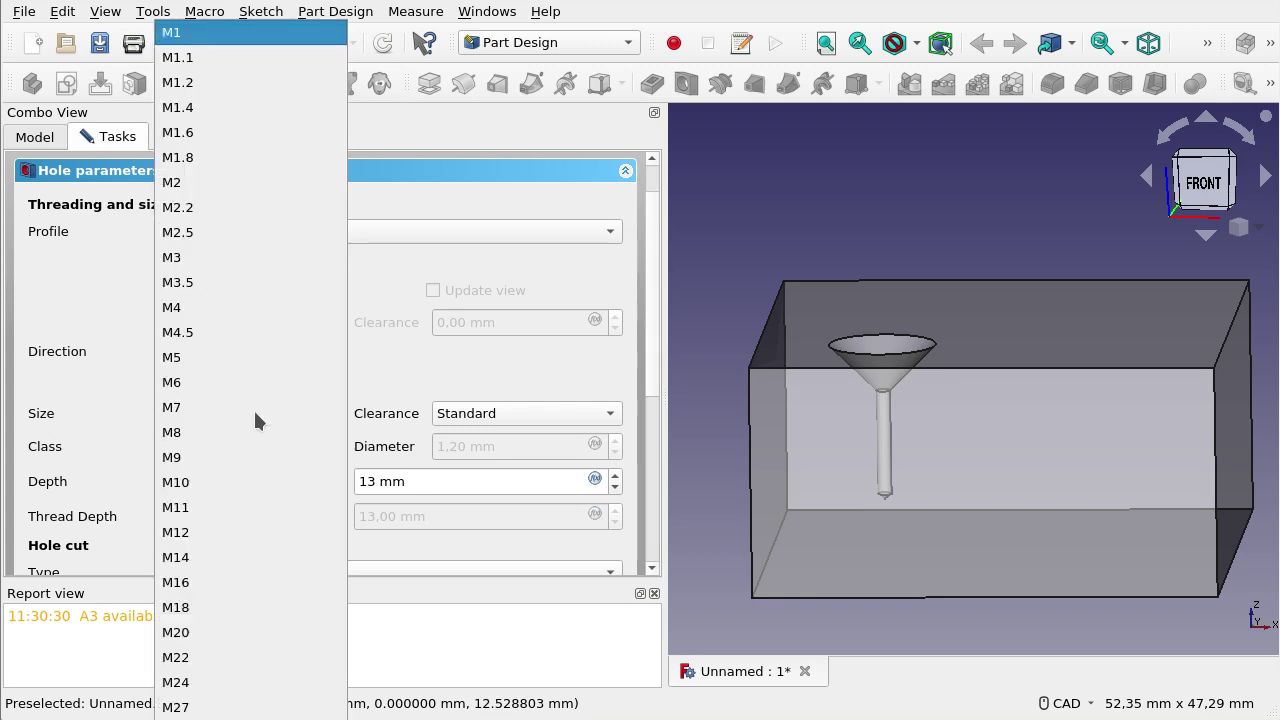
pyautogui.click(194, 409)
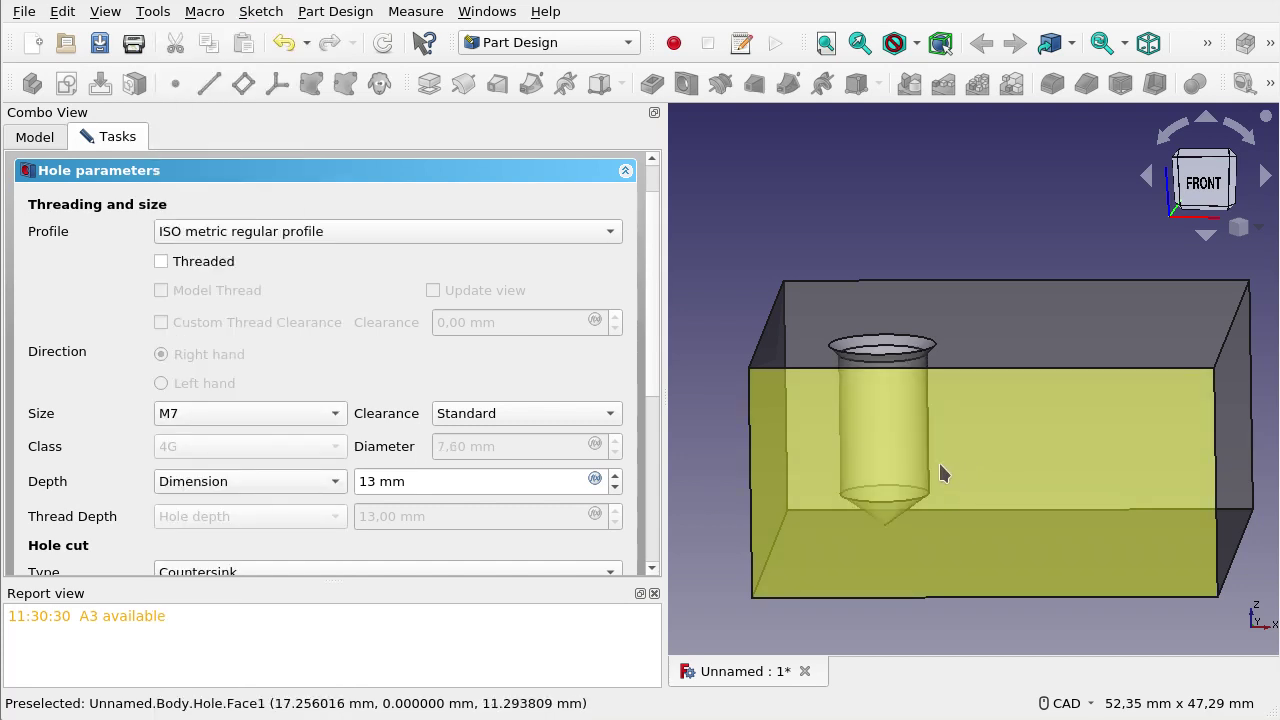
pyautogui.click(524, 421)
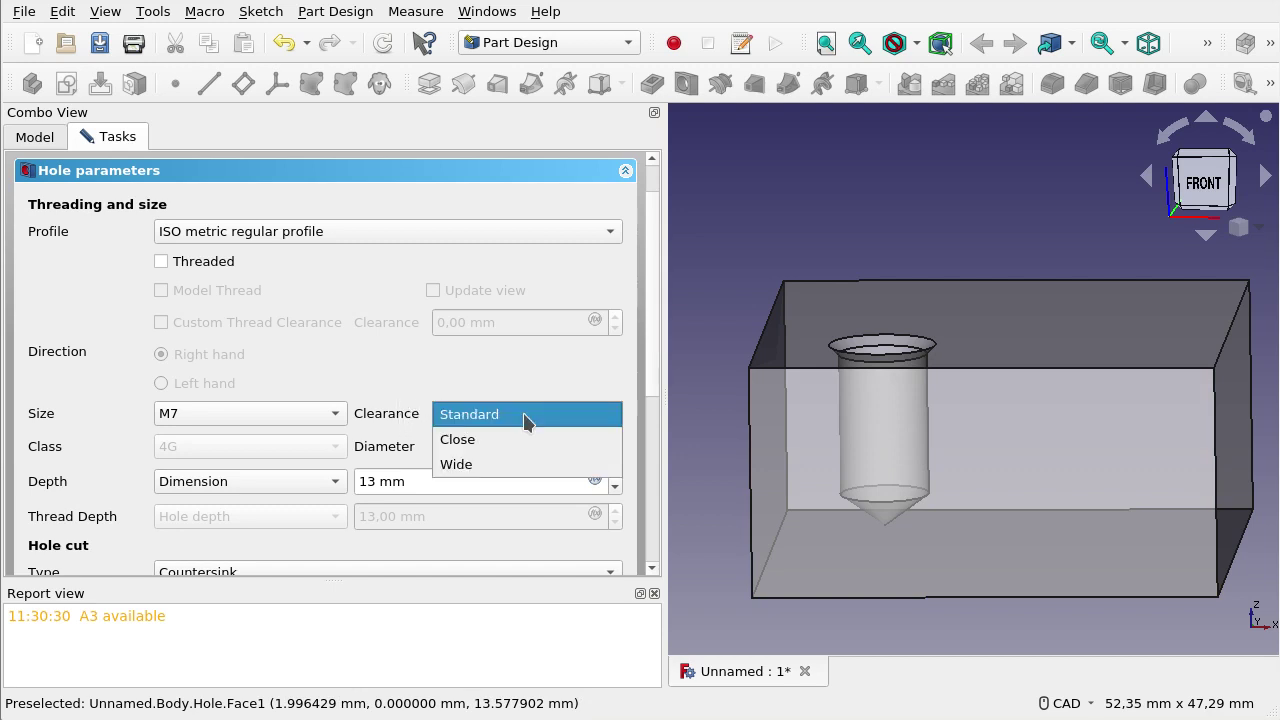
pyautogui.click(524, 414)
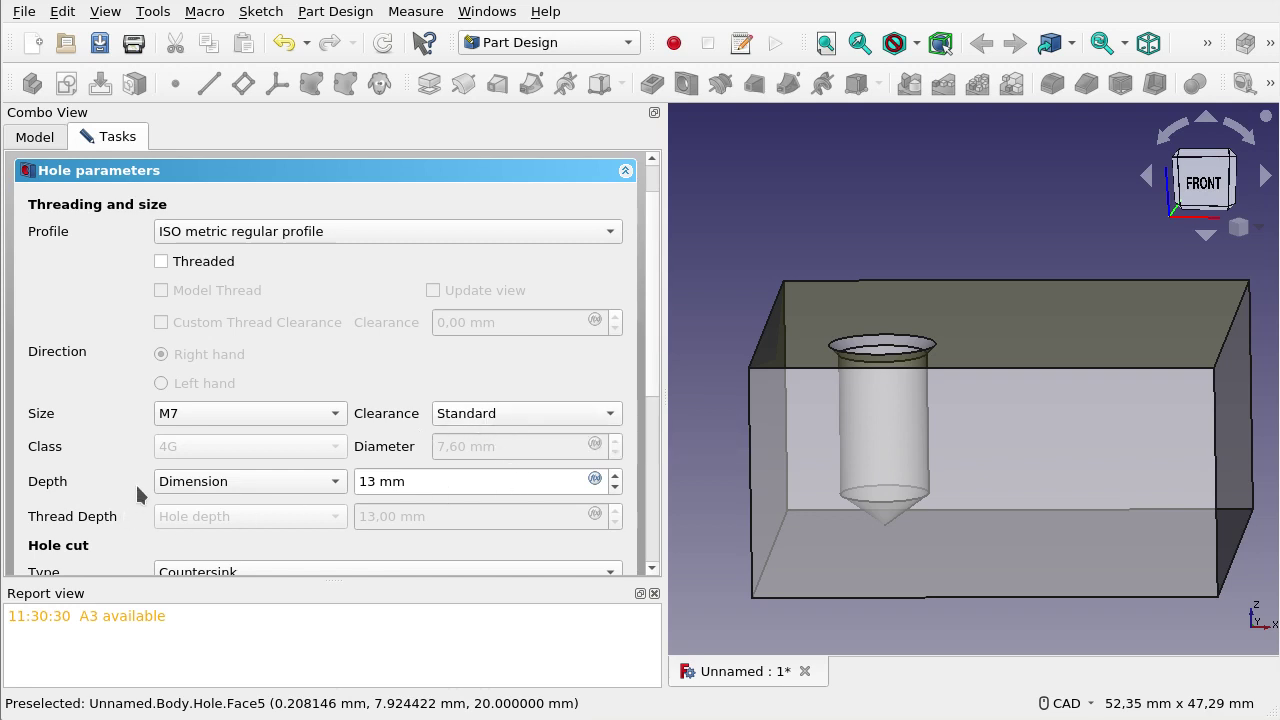
# Step: Increase the countersink depth to 2,1 mm
pyautogui.scroll(-1, 290, 479)
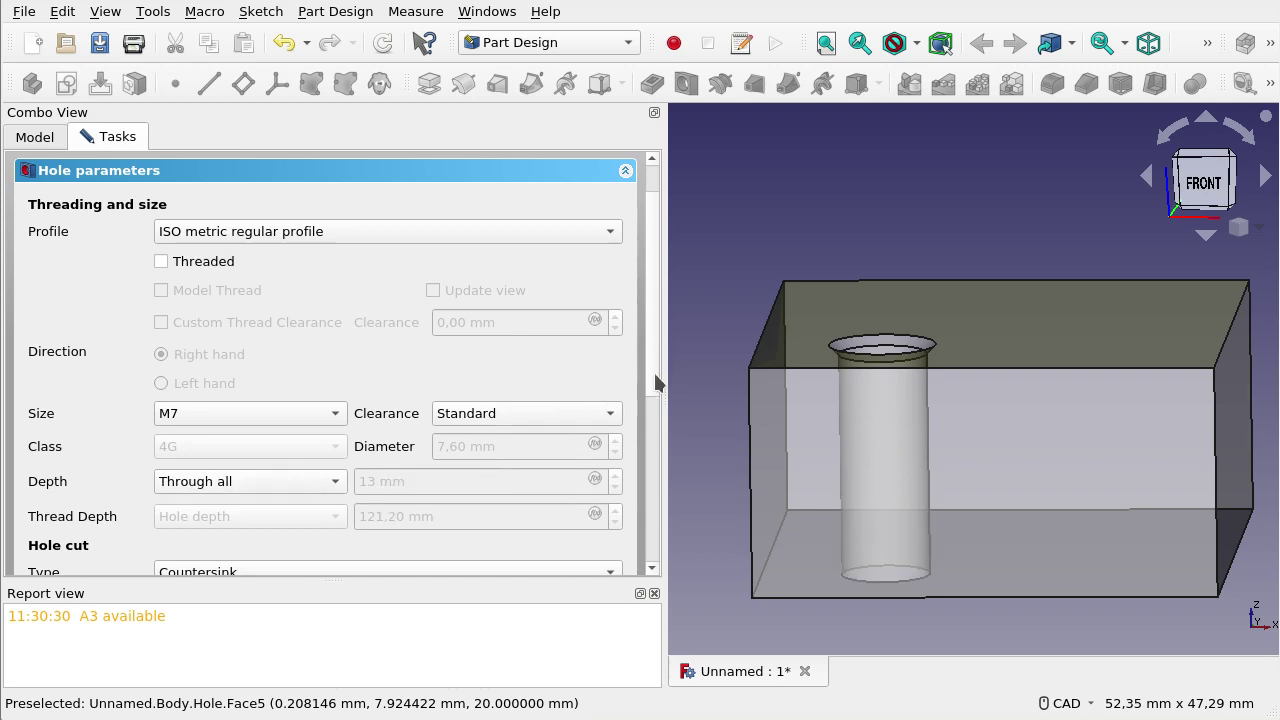
pyautogui.moveTo(651, 357); pyautogui.dragTo(645, 451)
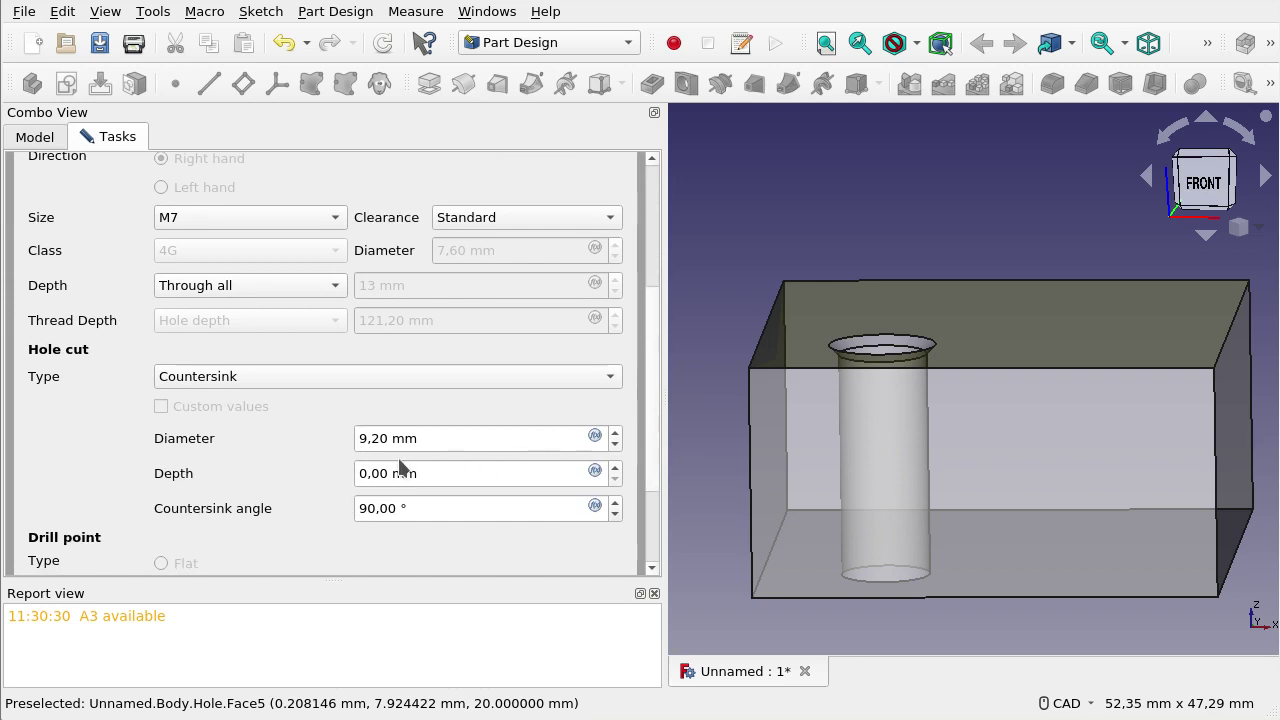
pyautogui.click(385, 436)
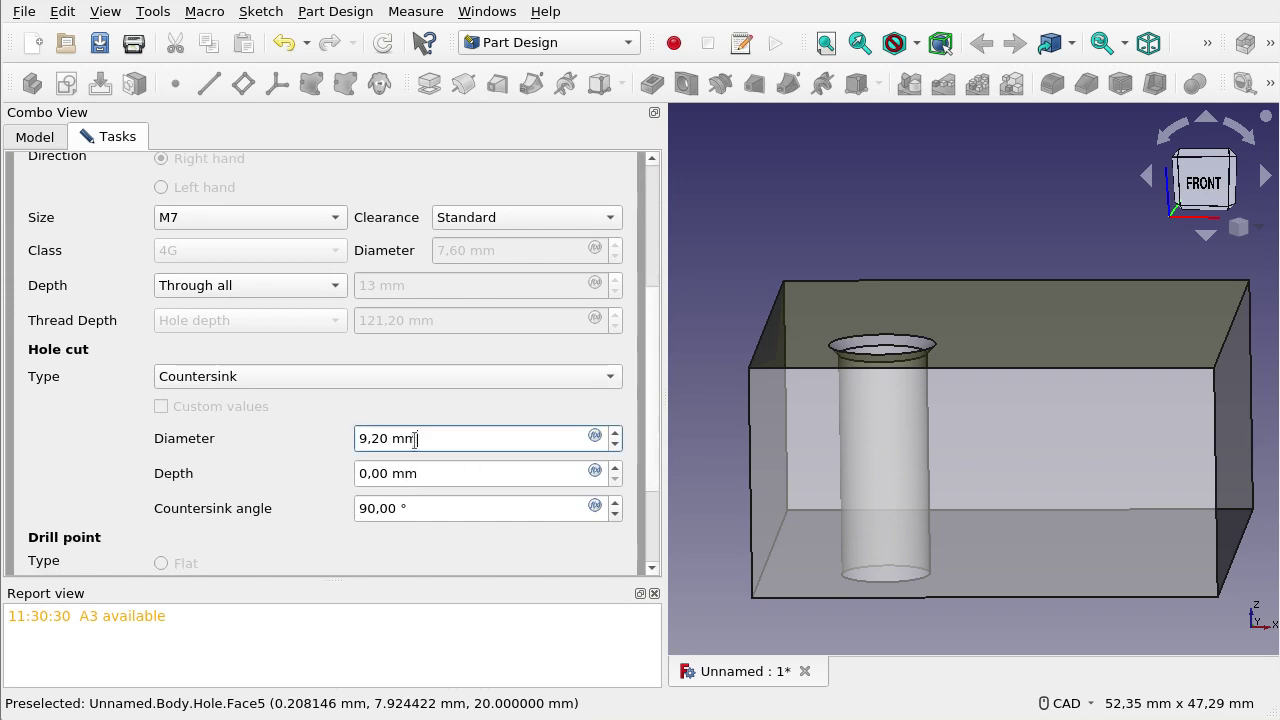
pyautogui.click(429, 472)
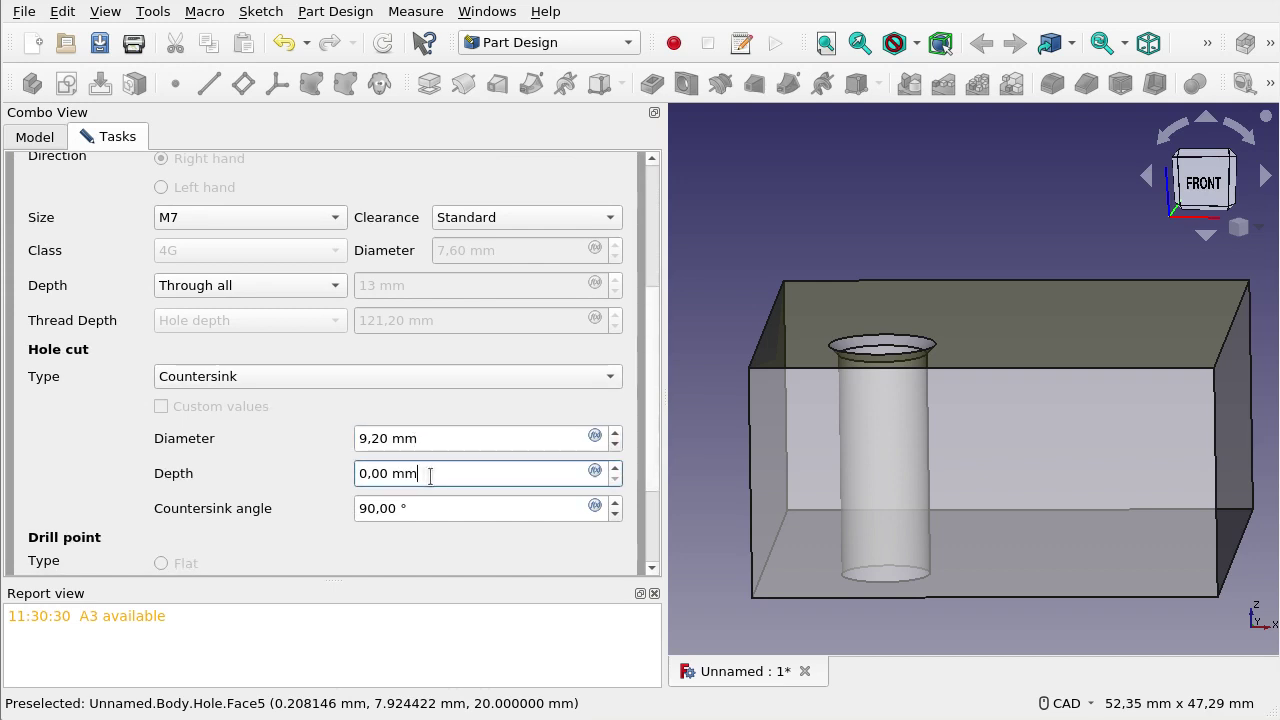
pyautogui.scroll(1, 429, 472)
pyautogui.scroll(5, 429, 472)
pyautogui.scroll(2, 429, 474)
pyautogui.scroll(7, 429, 474)
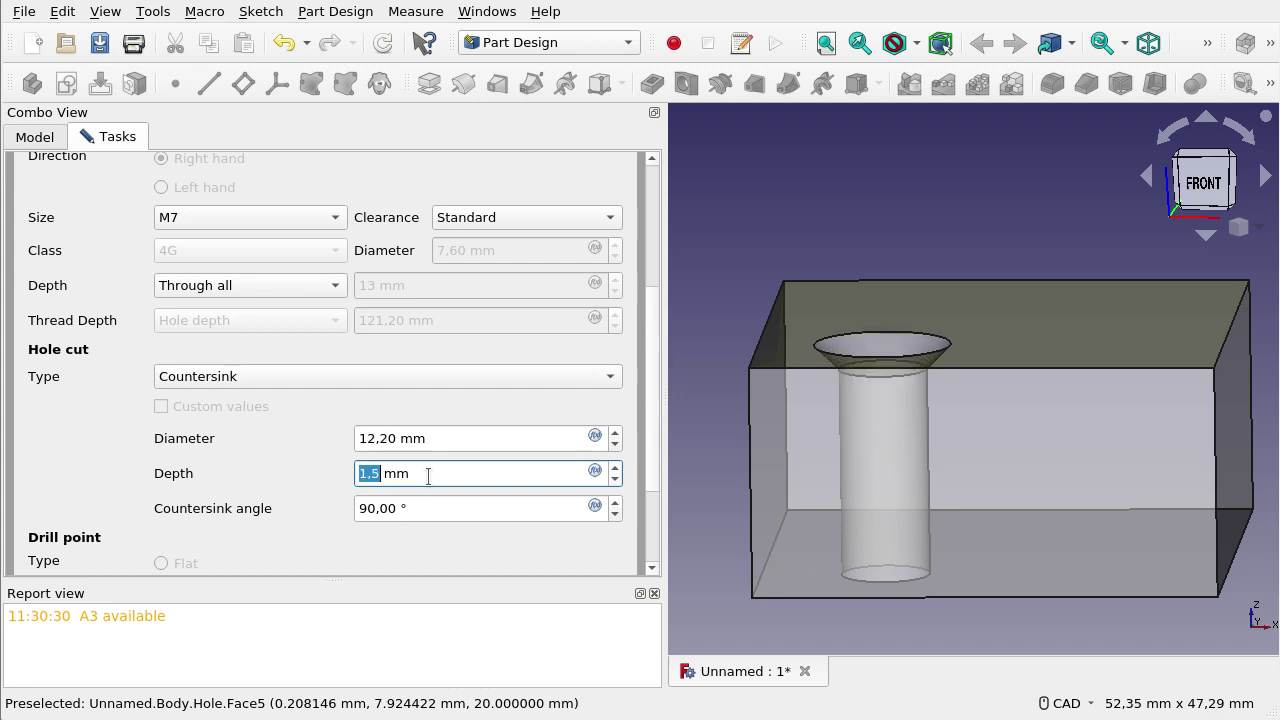
pyautogui.scroll(2, 429, 474)
pyautogui.scroll(4, 429, 474)
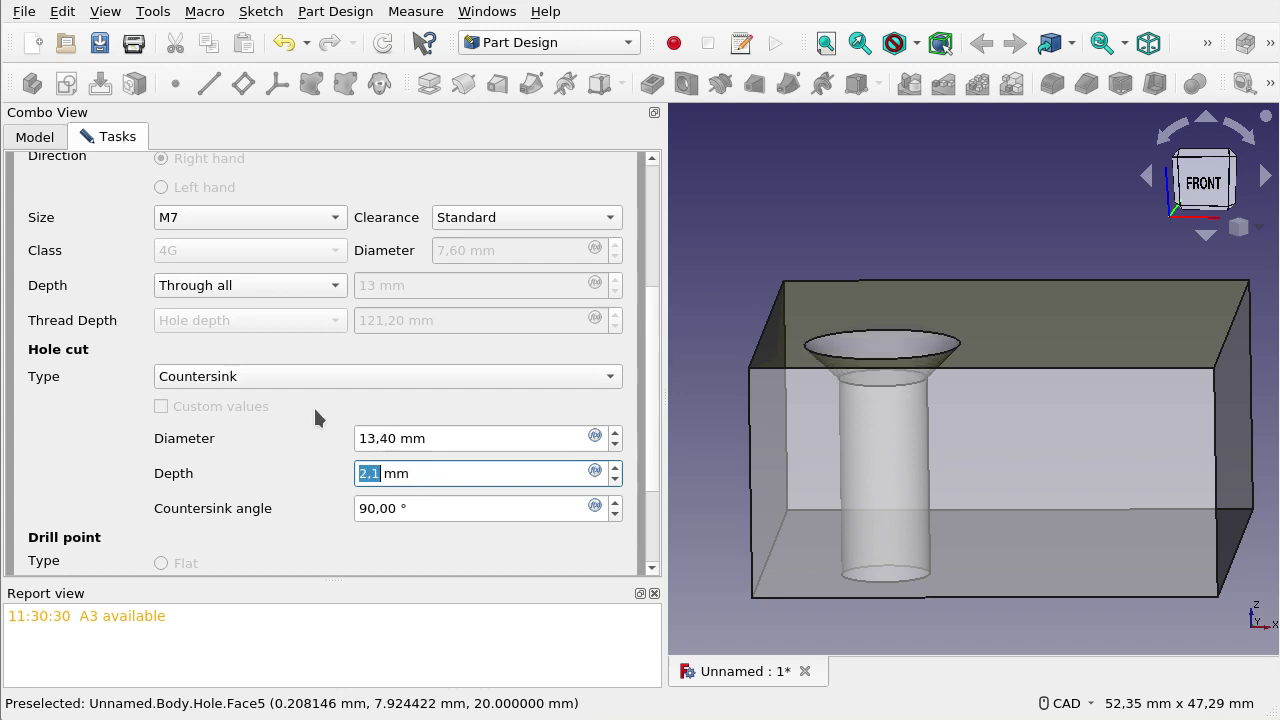
# Step: Change the hole depth from Through all to a 13 mm Dimension blind hole
pyautogui.click(293, 296)
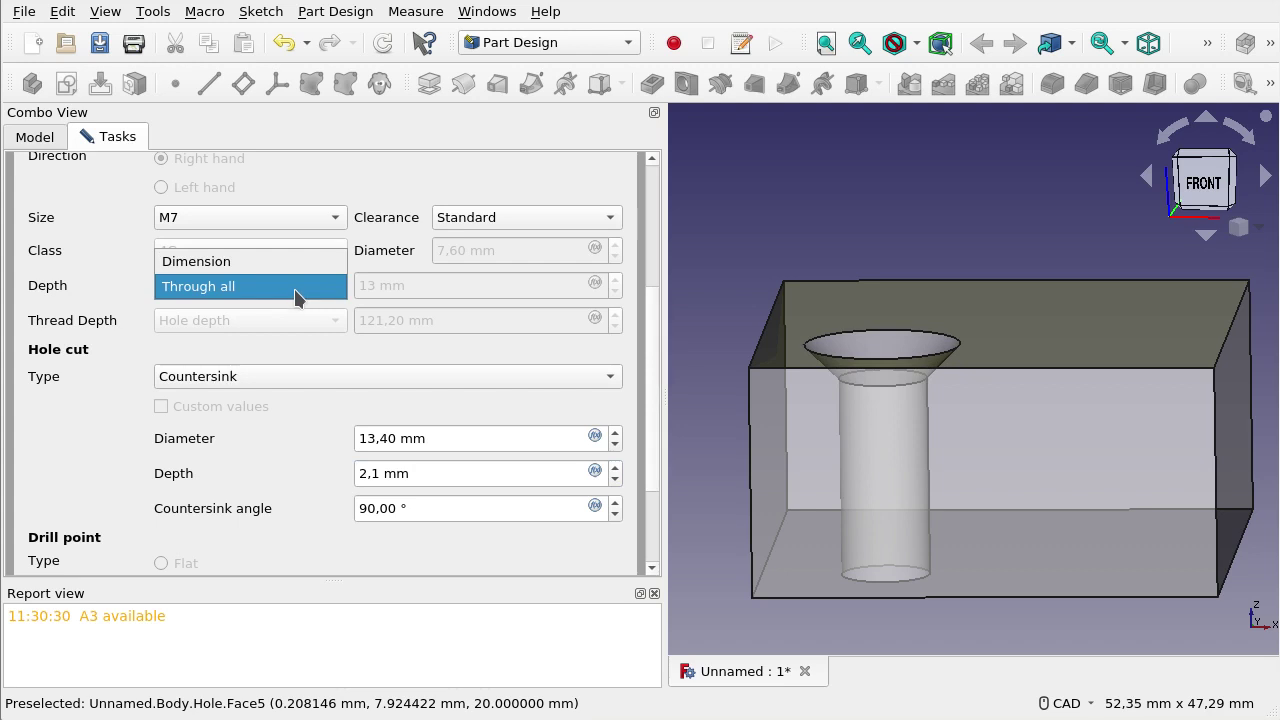
pyautogui.click(292, 263)
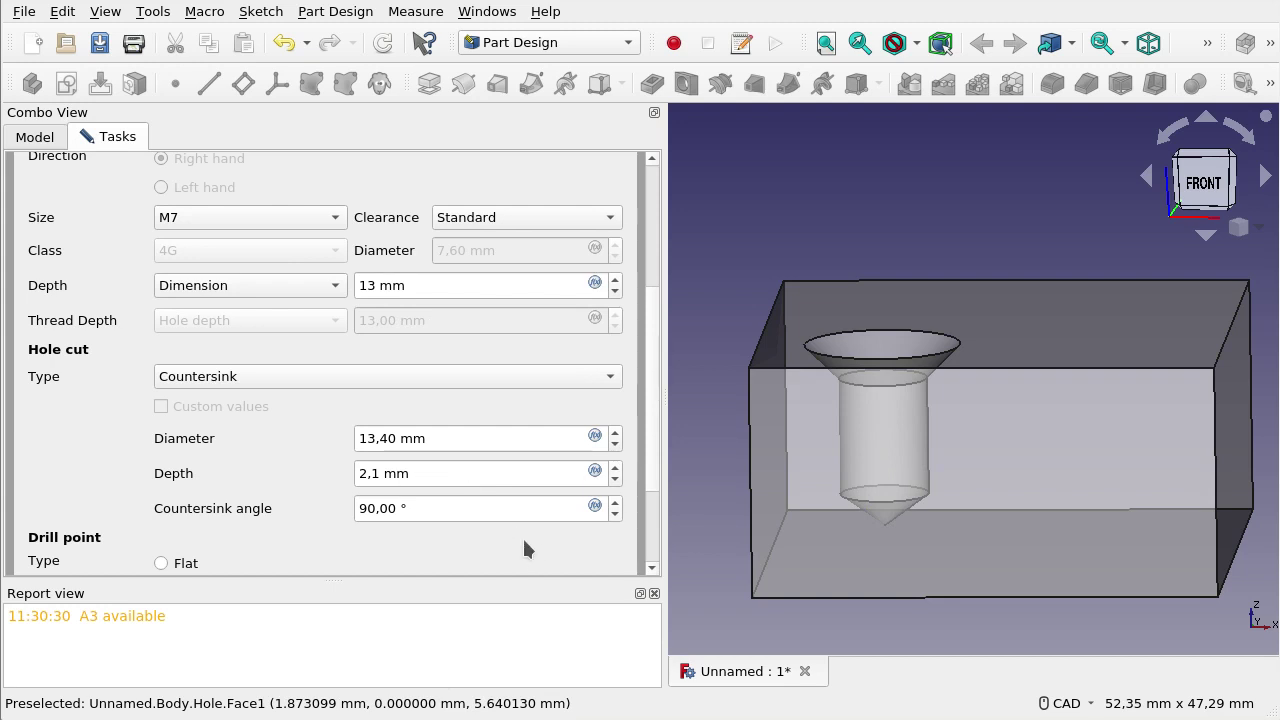
pyautogui.moveTo(645, 436); pyautogui.dragTo(656, 540)
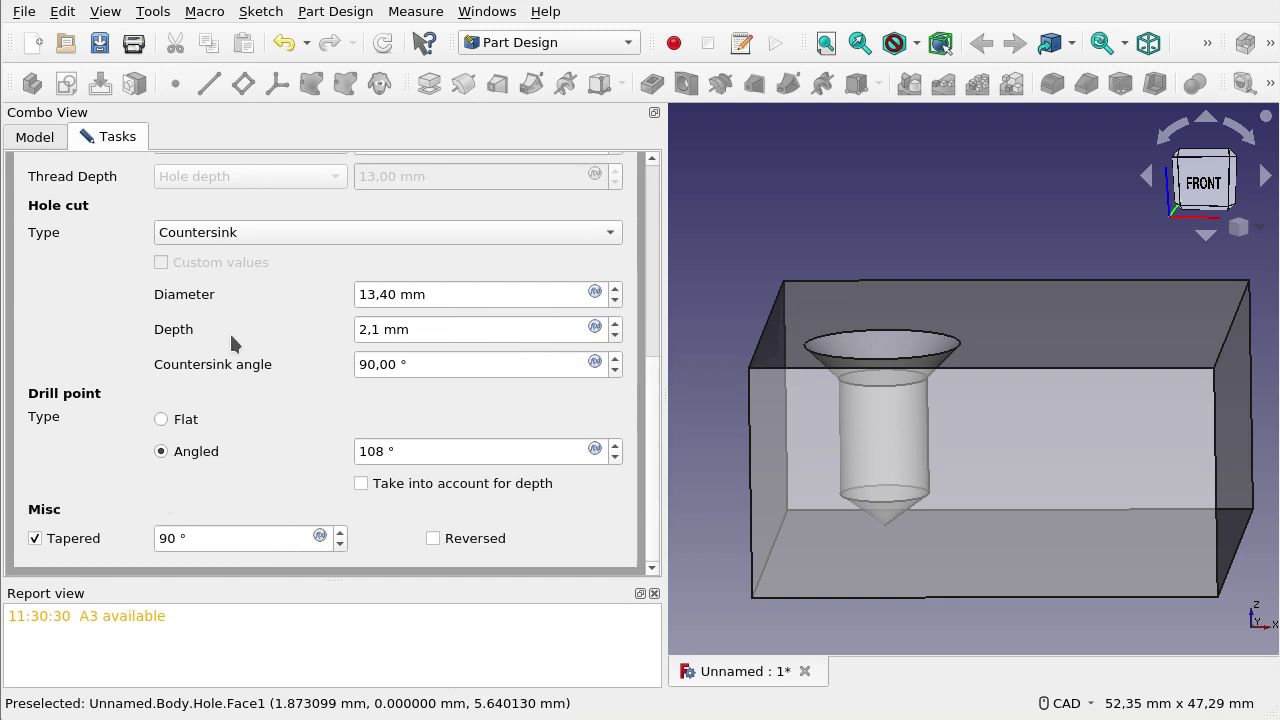
pyautogui.moveTo(651, 410); pyautogui.dragTo(660, 243)
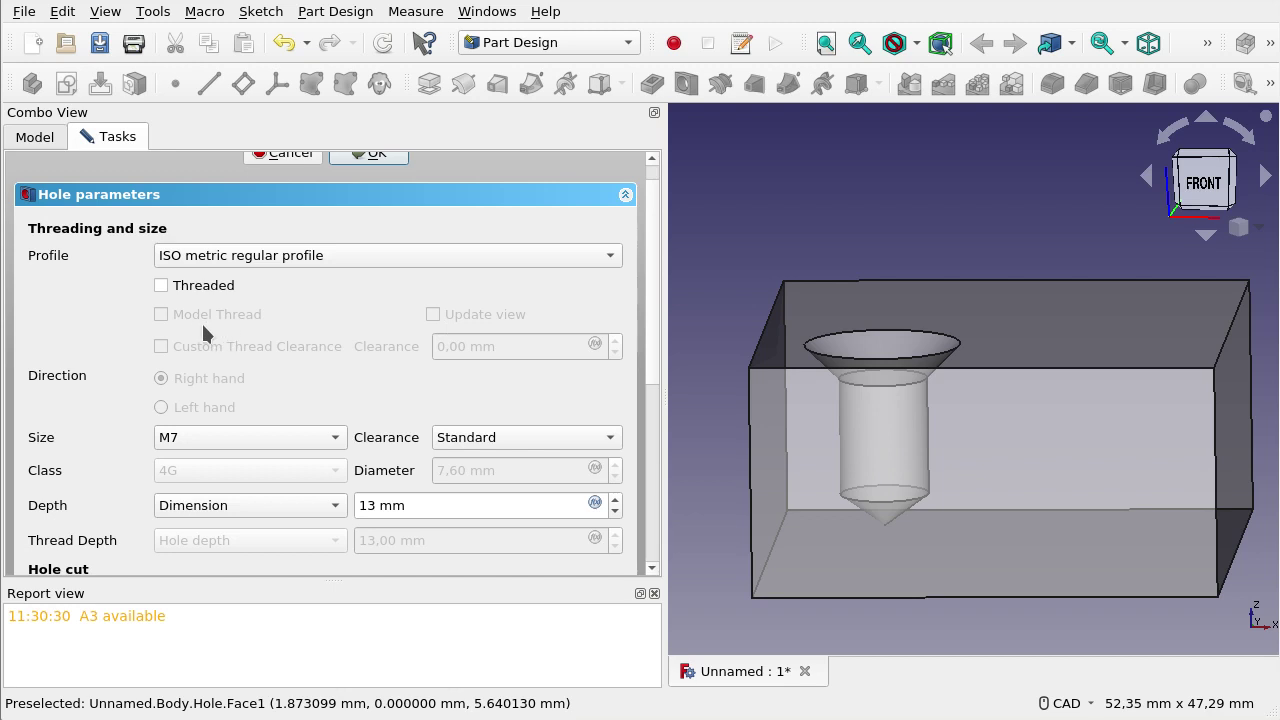
# Step: Enable Threaded on the M7 hole, toggling it off and on to compare the 6.00 mm core
pyautogui.click(161, 286)
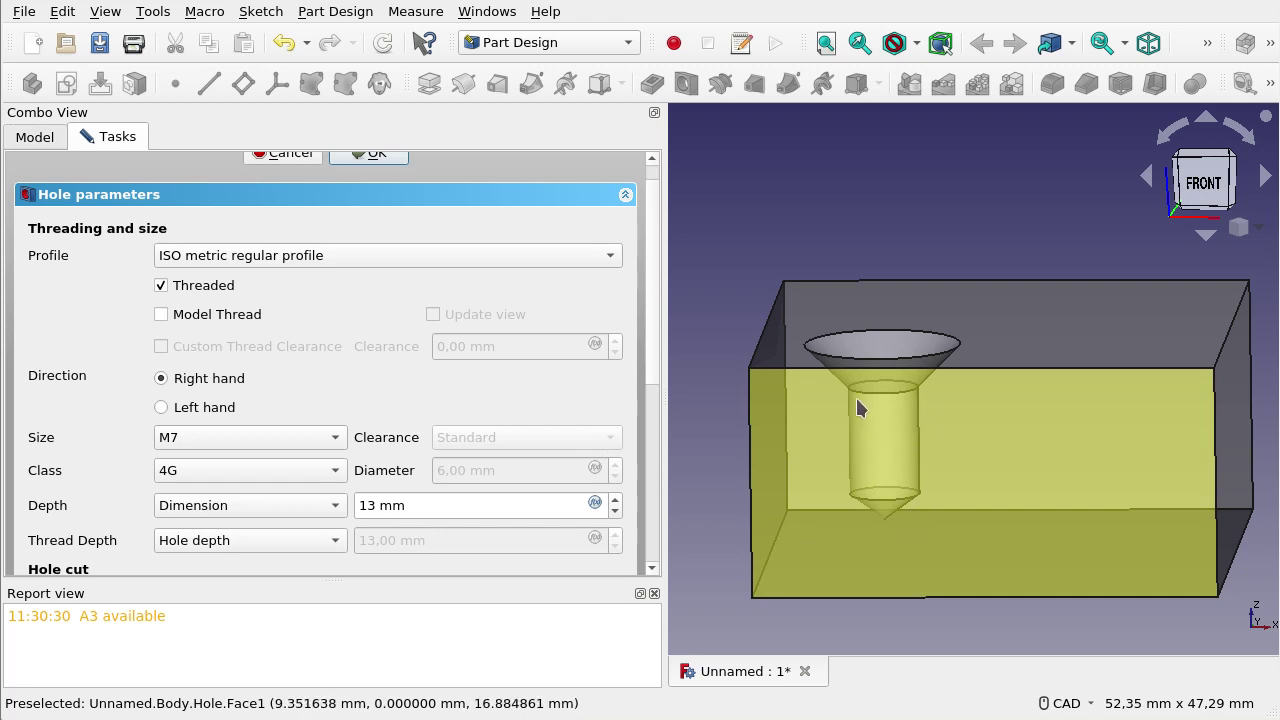
pyautogui.click(160, 286)
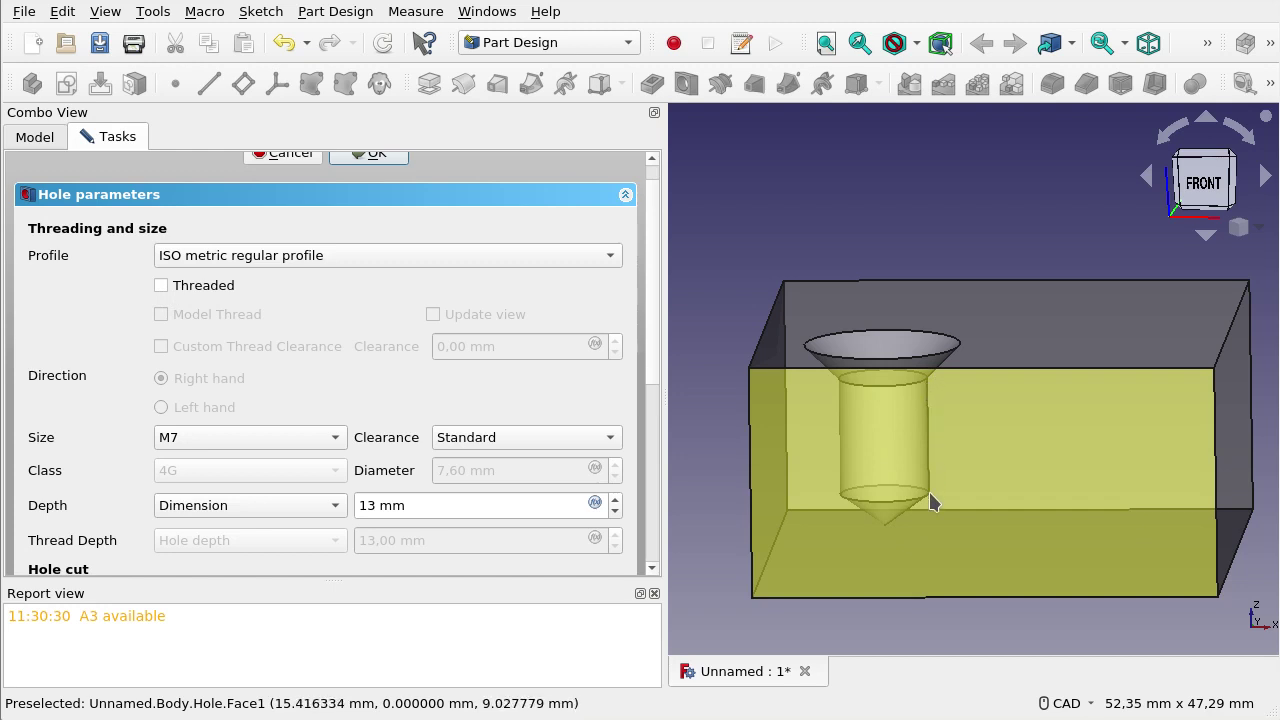
pyautogui.click(165, 288)
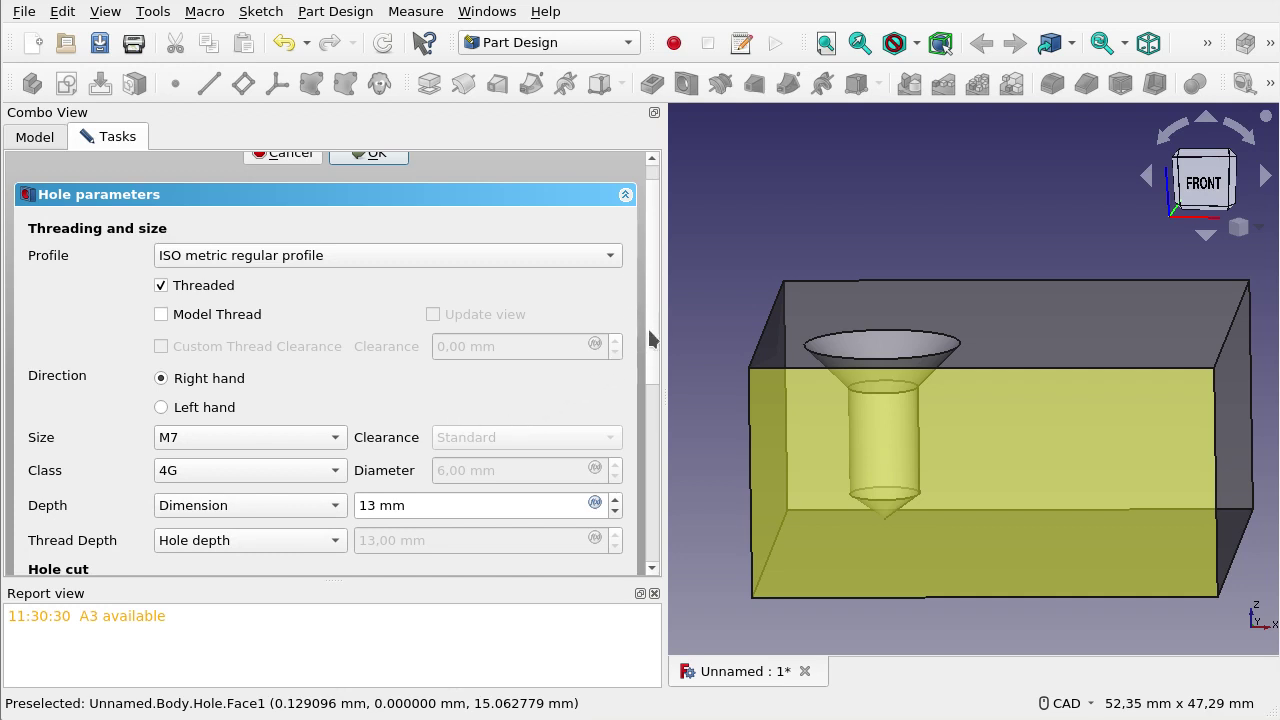
# Step: Turn on Model Thread so the diameter changes to 6.03 mm
pyautogui.moveTo(649, 334); pyautogui.dragTo(663, 372)
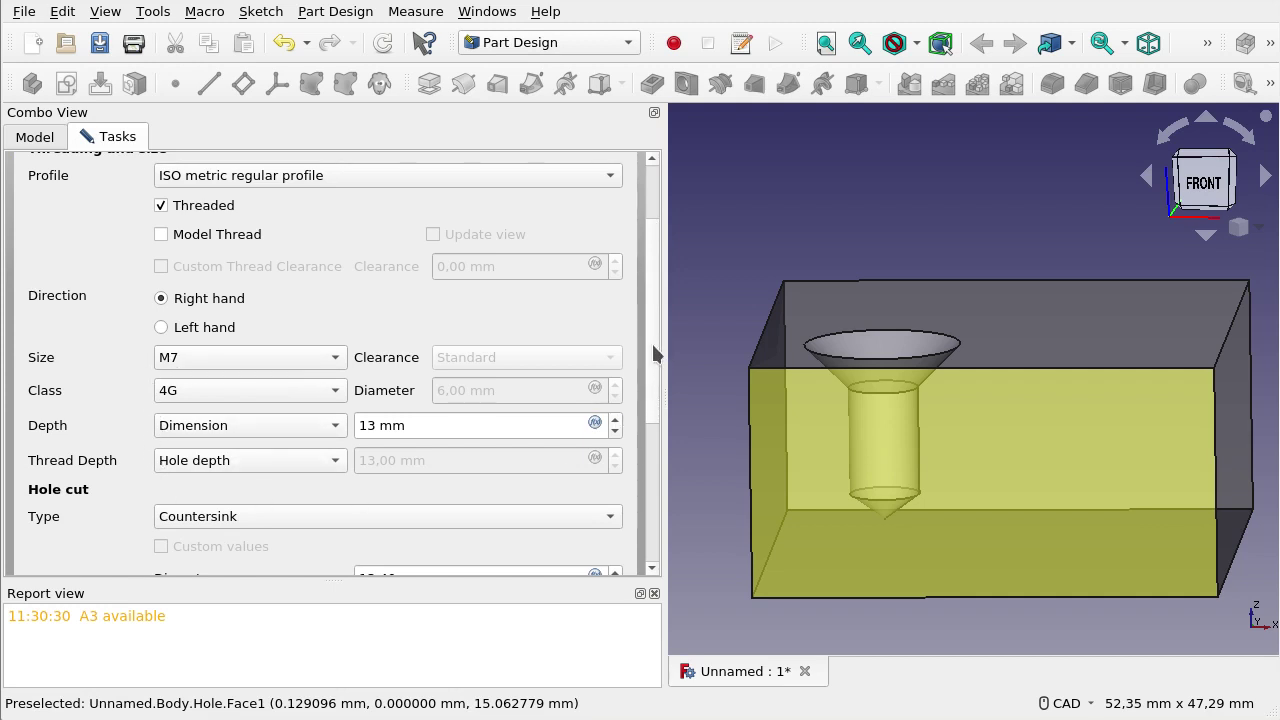
pyautogui.moveTo(652, 344)
pyautogui.mouseDown()
pyautogui.moveTo(672, 450)
pyautogui.moveTo(678, 272)
pyautogui.mouseUp()
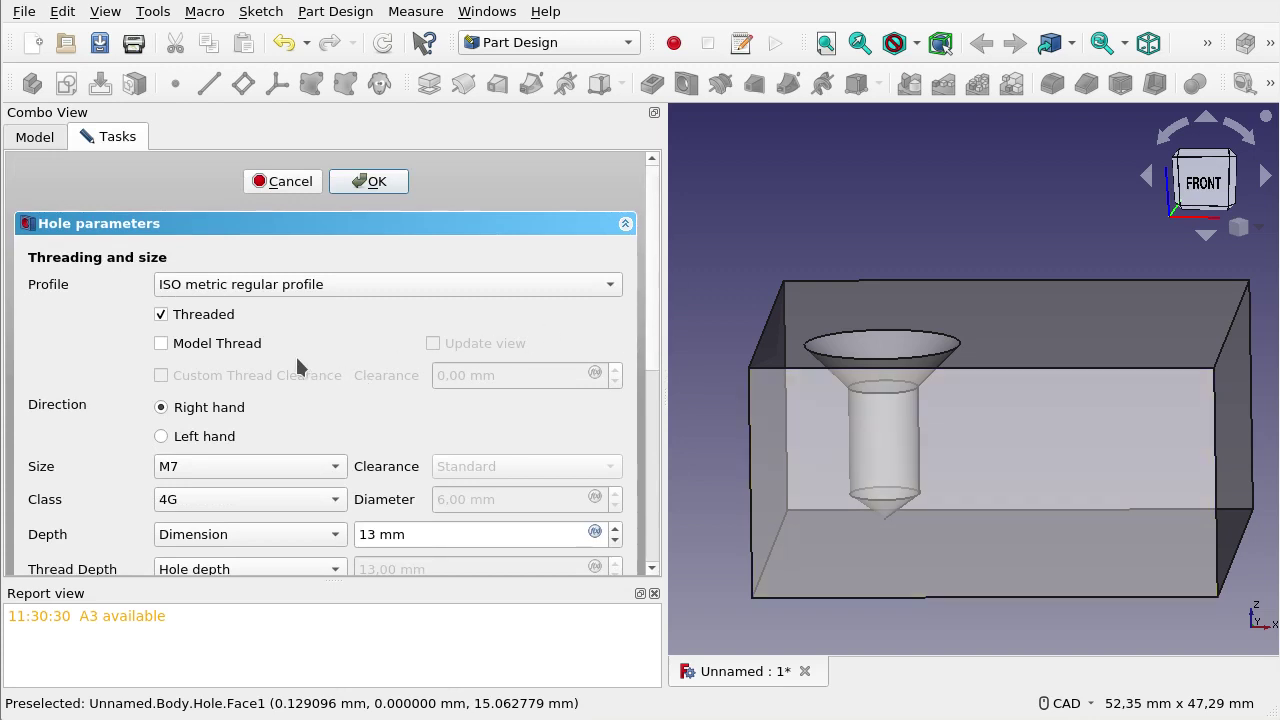
pyautogui.click(161, 344)
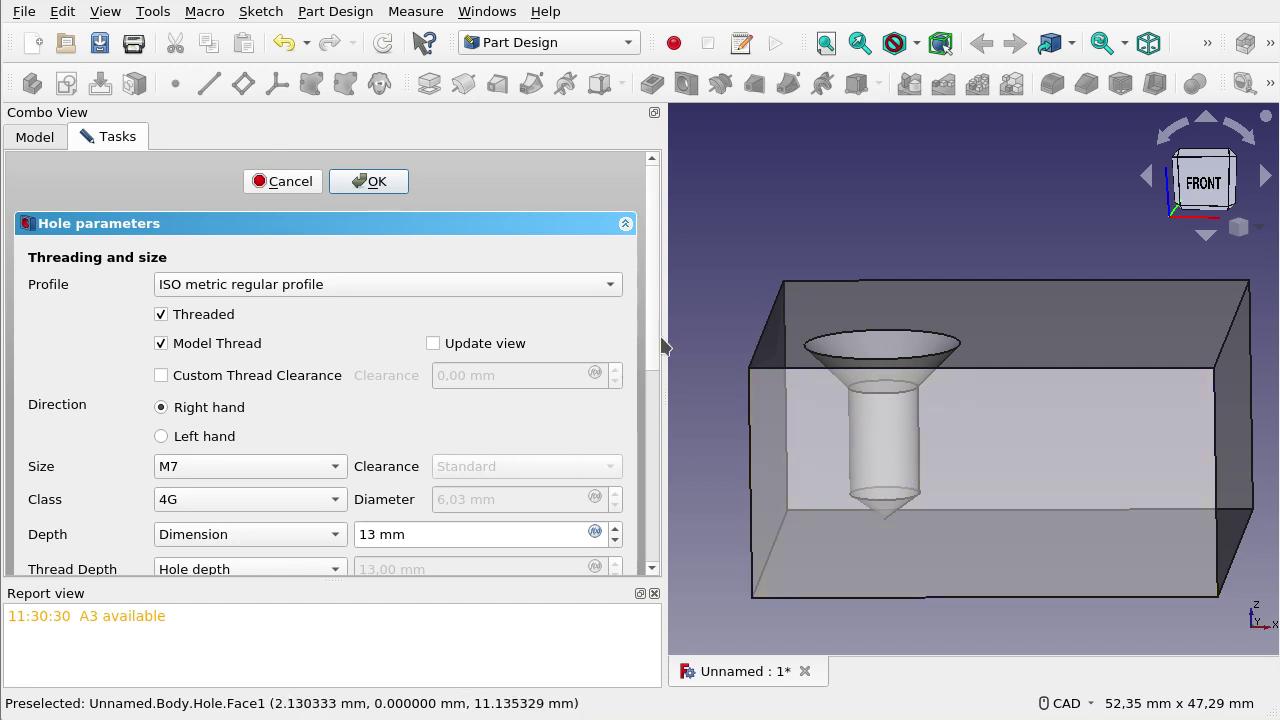
# Step: Set Thread Depth to Dimension with a value of 8 mm
pyautogui.moveTo(647, 345); pyautogui.dragTo(657, 394)
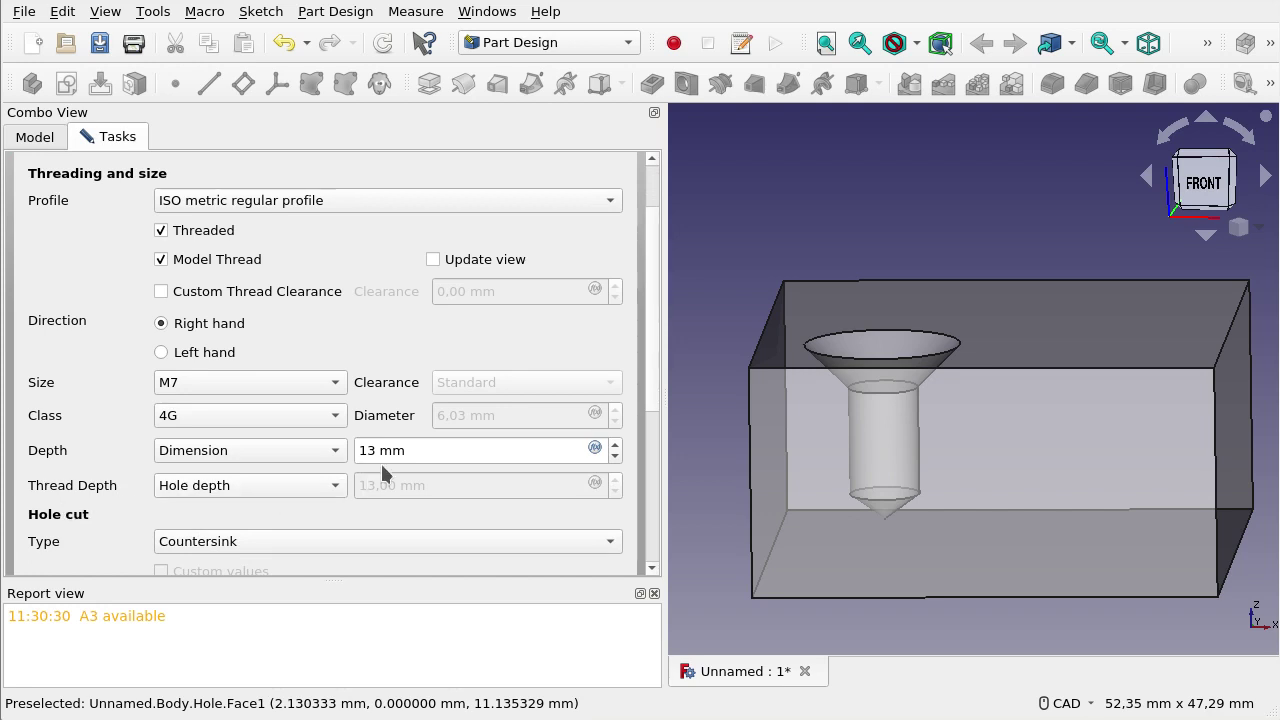
pyautogui.click(310, 487)
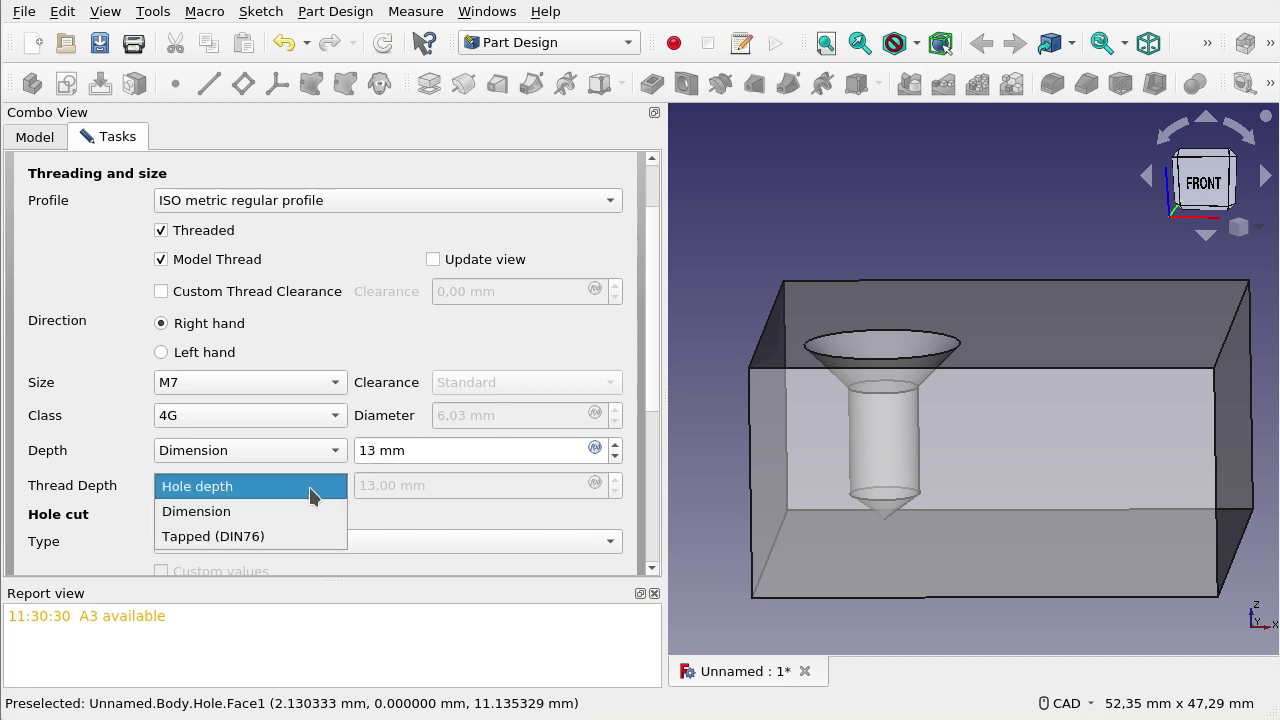
pyautogui.click(309, 511)
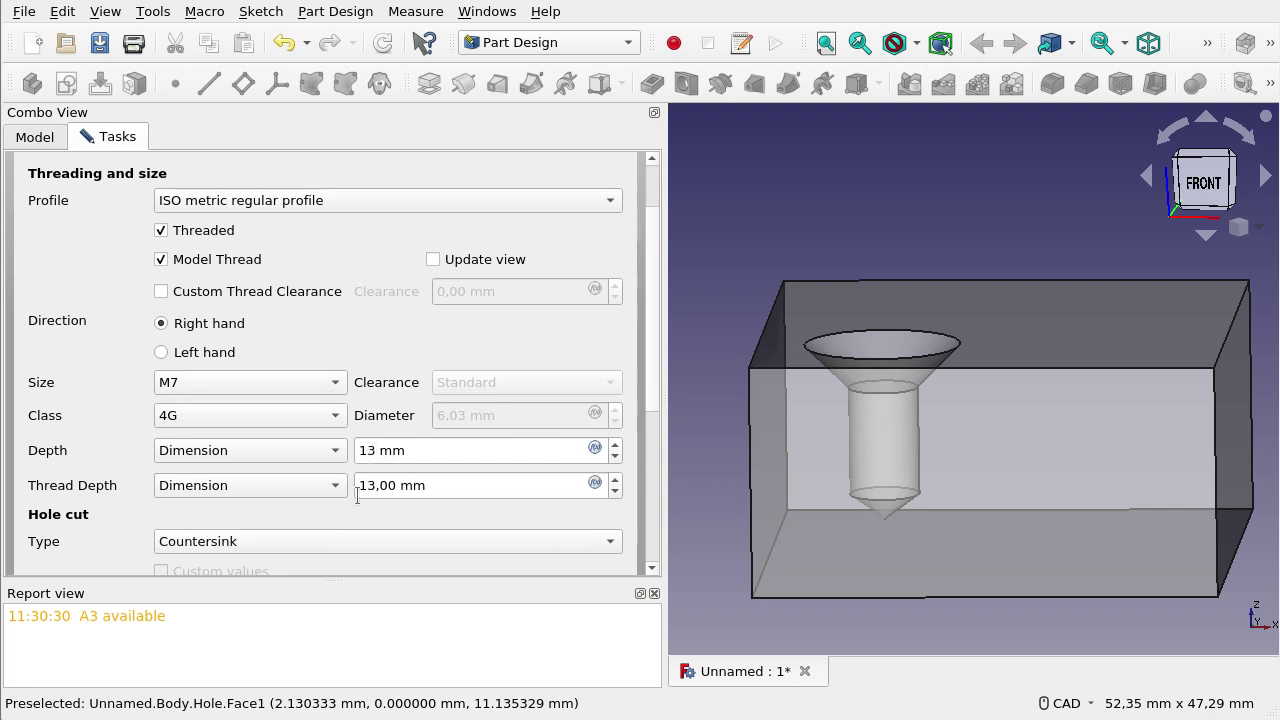
pyautogui.doubleClick(404, 486)
pyautogui.write('8')
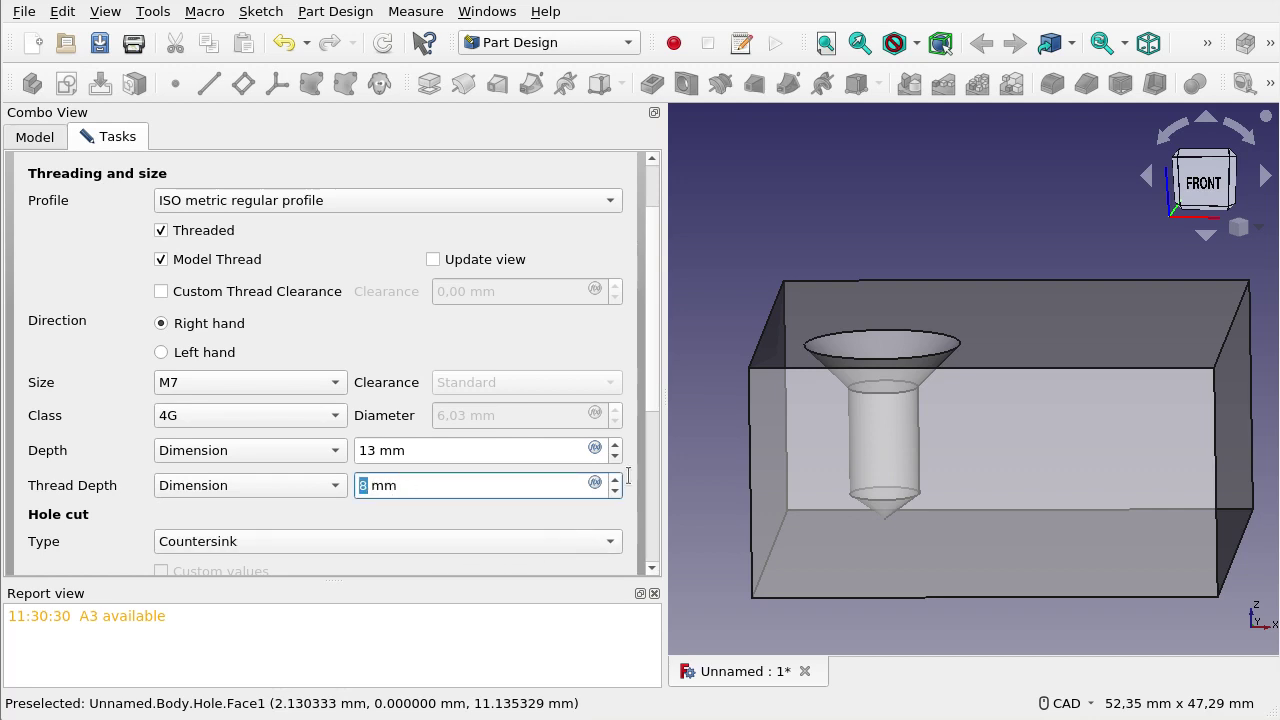
pyautogui.moveTo(654, 406); pyautogui.dragTo(654, 323)
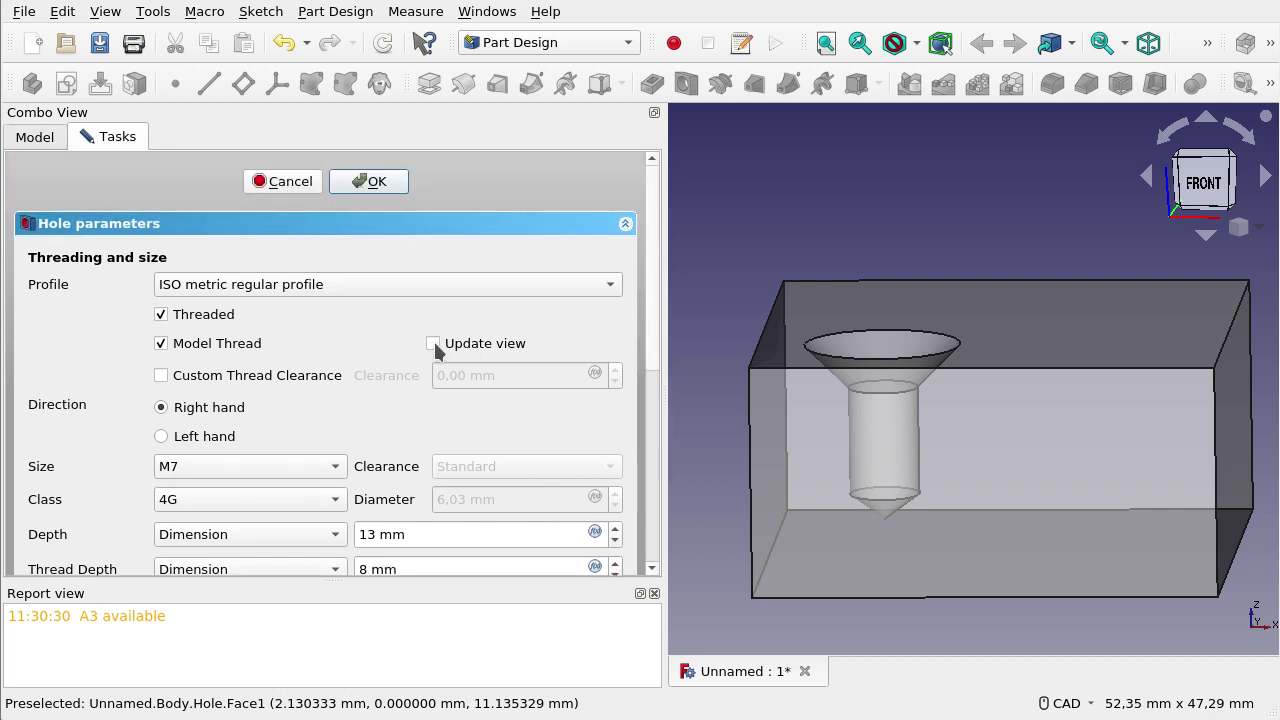